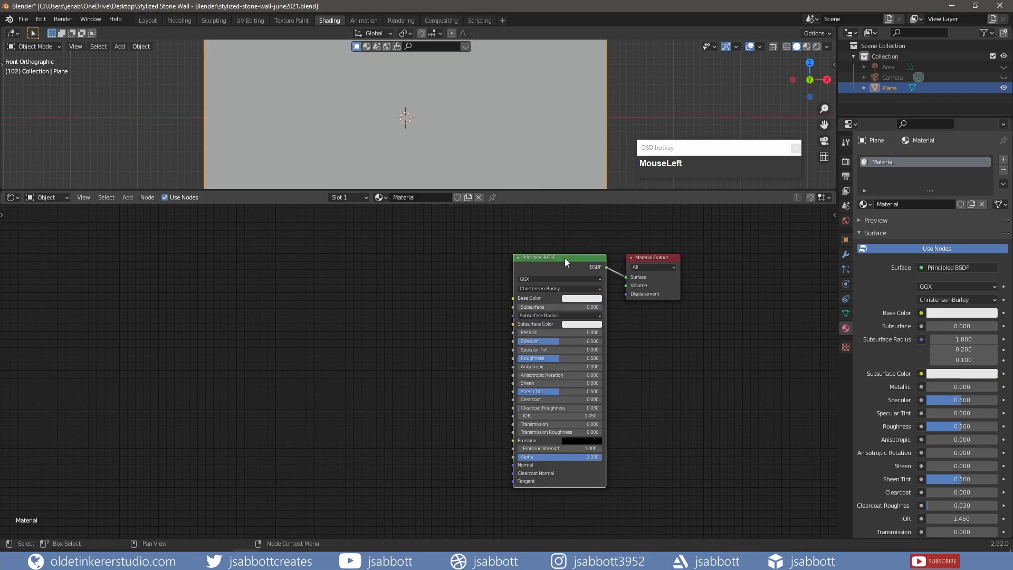
- Replace the Principled BSDF with an Emission shader wired to the Material Output surface
key(Delete)
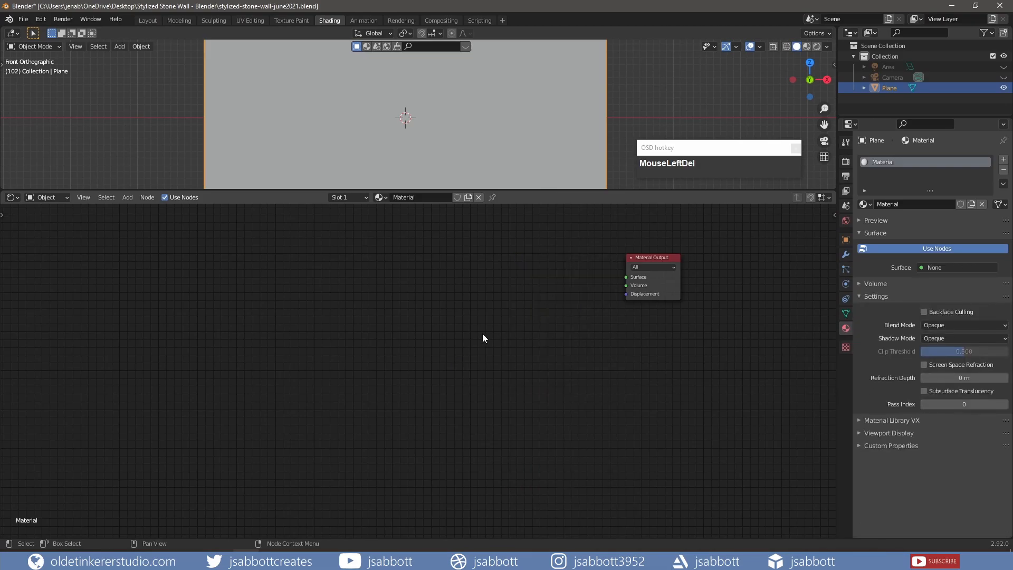
key(shift+a)
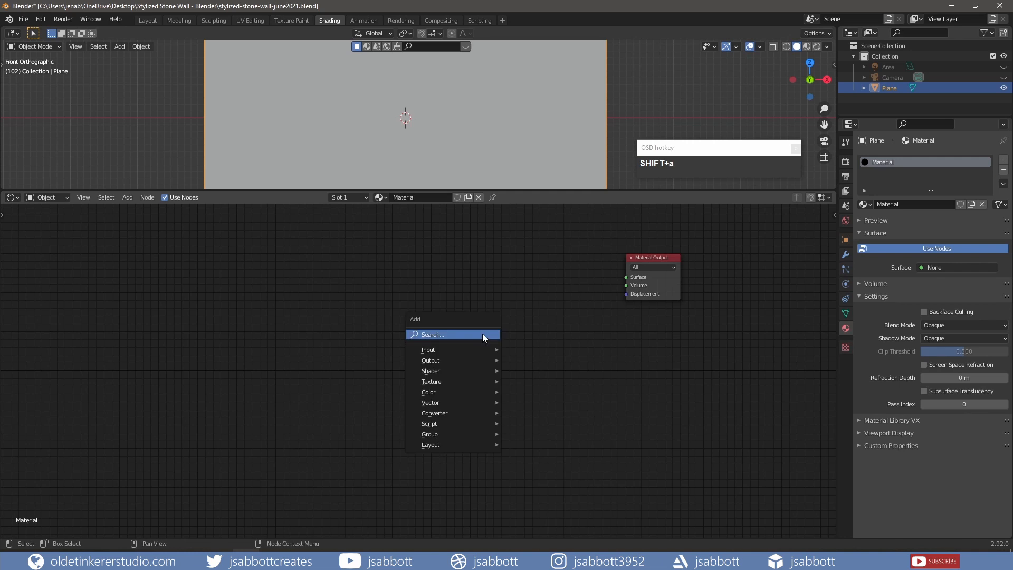
mouse_move(451, 371)
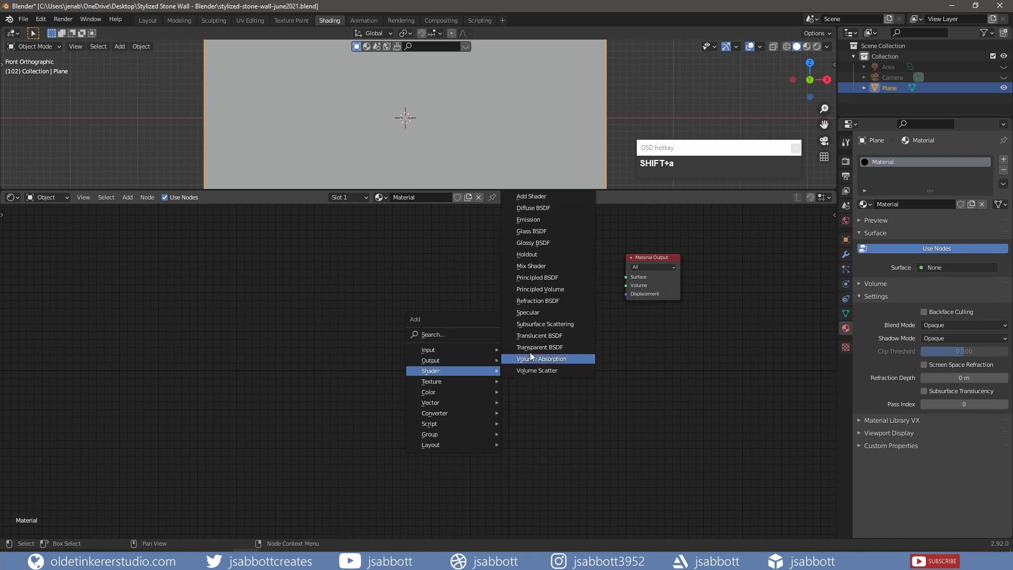
click(545, 220)
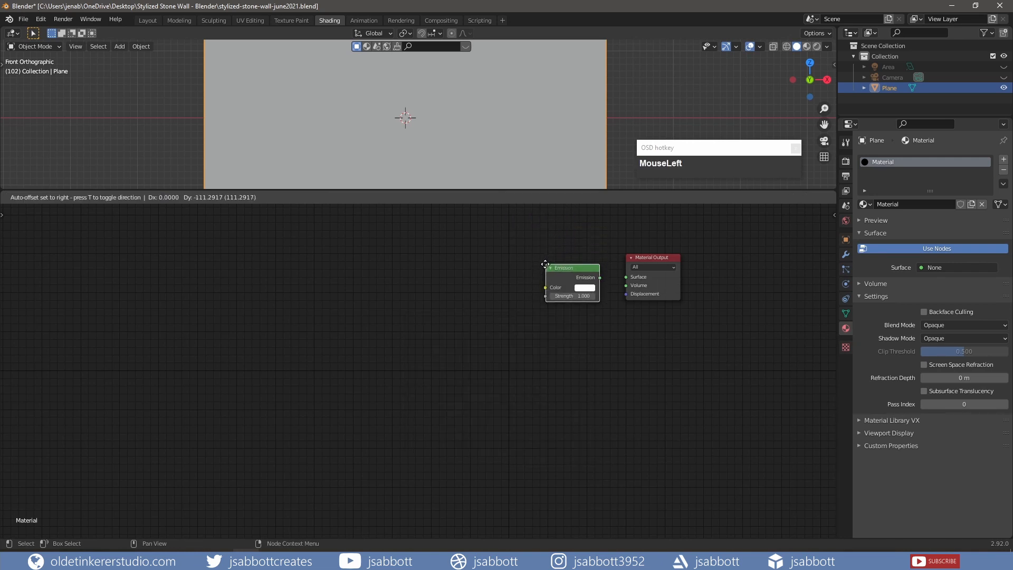
click(546, 263)
drag(600, 278, 626, 277)
scroll(482, 346, up, 1)
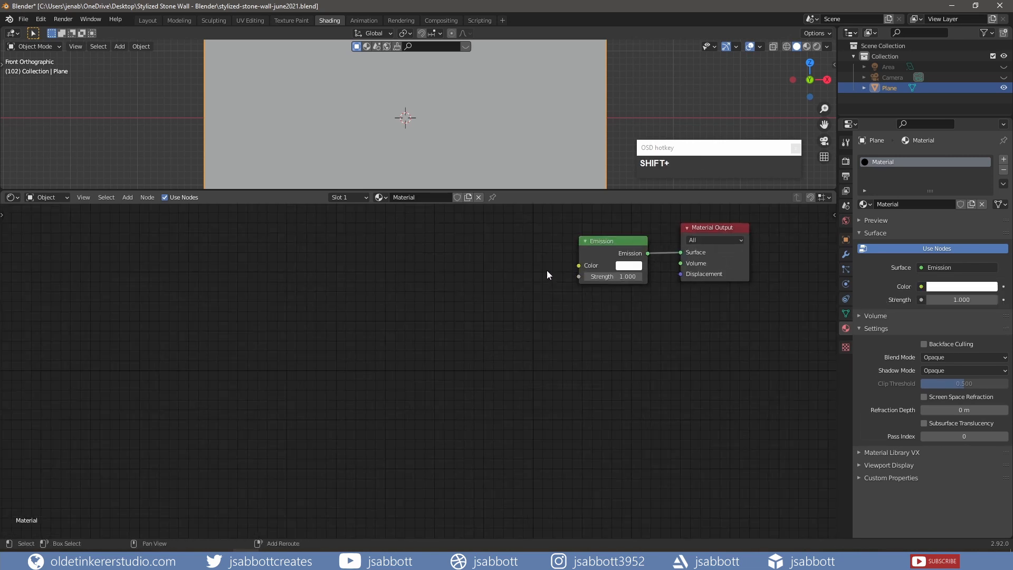
- Add a Brick Texture and feed its colour into the Emission colour
shift+middle_drag(547, 275, 478, 338)
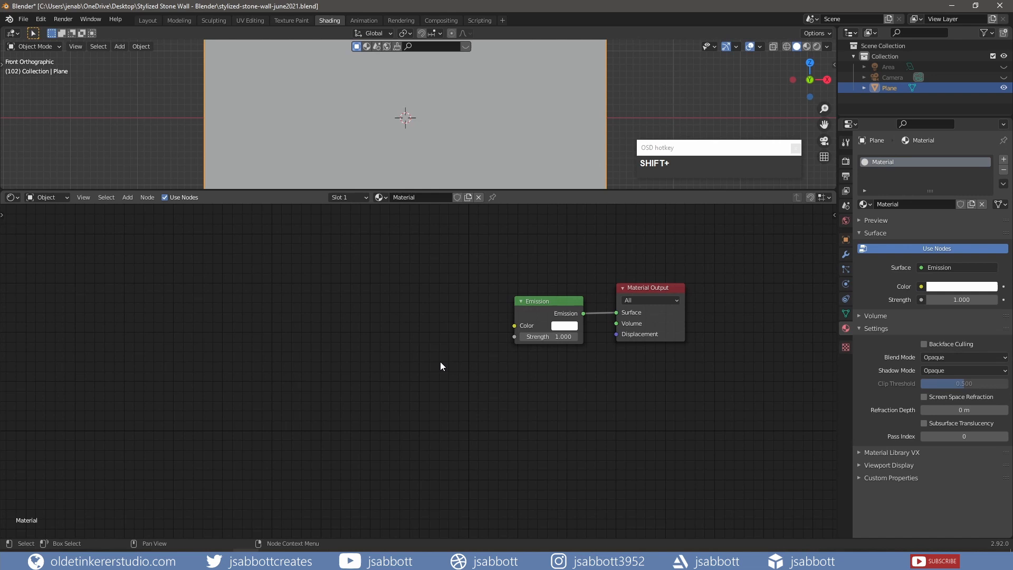
key(shift+a)
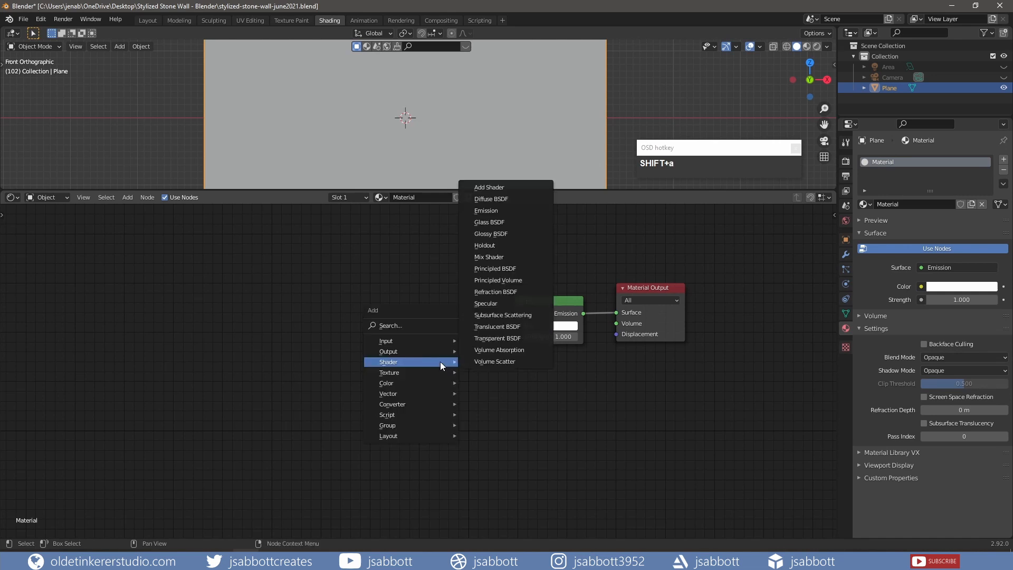
mouse_move(410, 372)
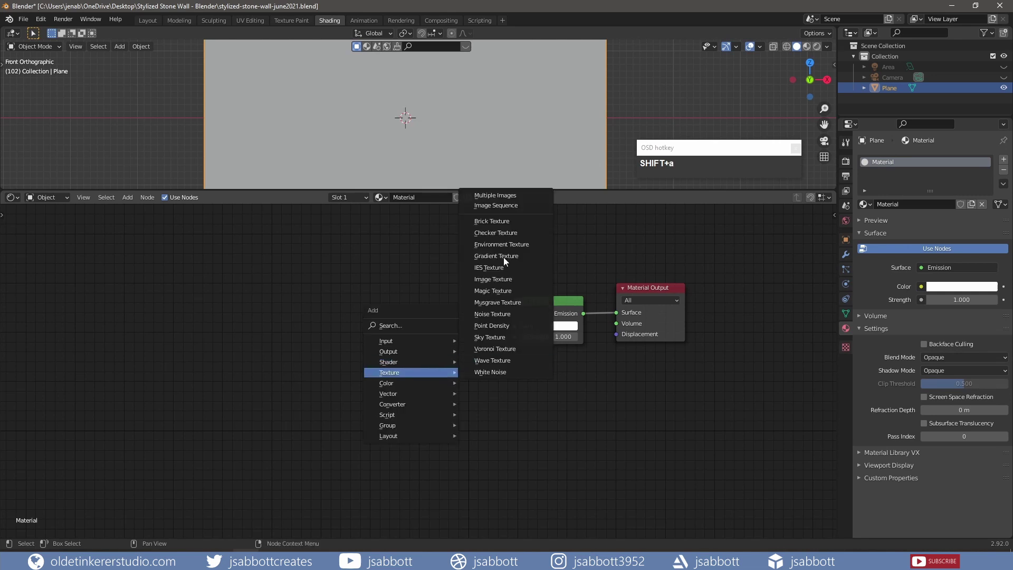
click(506, 222)
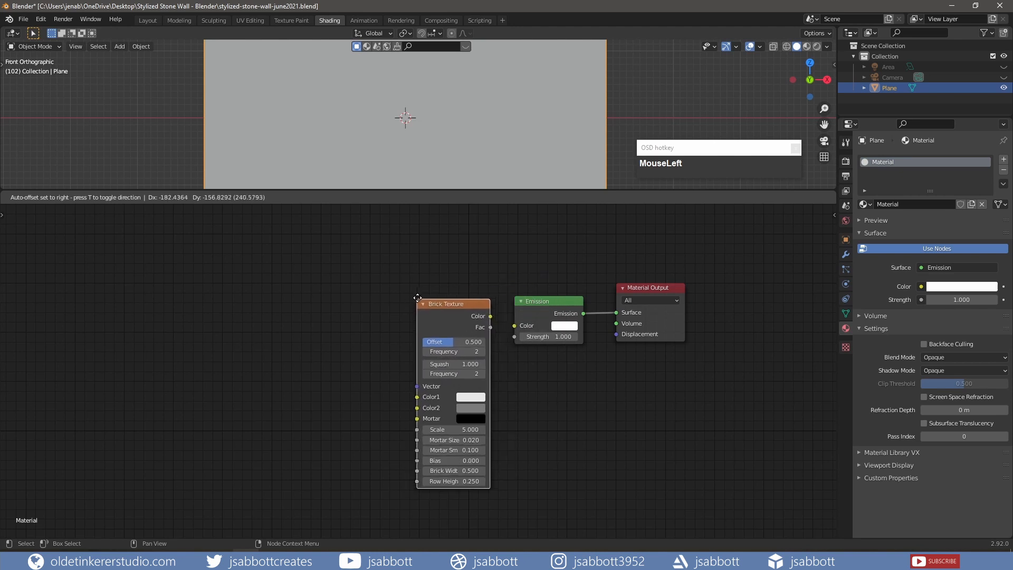
click(422, 295)
drag(497, 312, 514, 325)
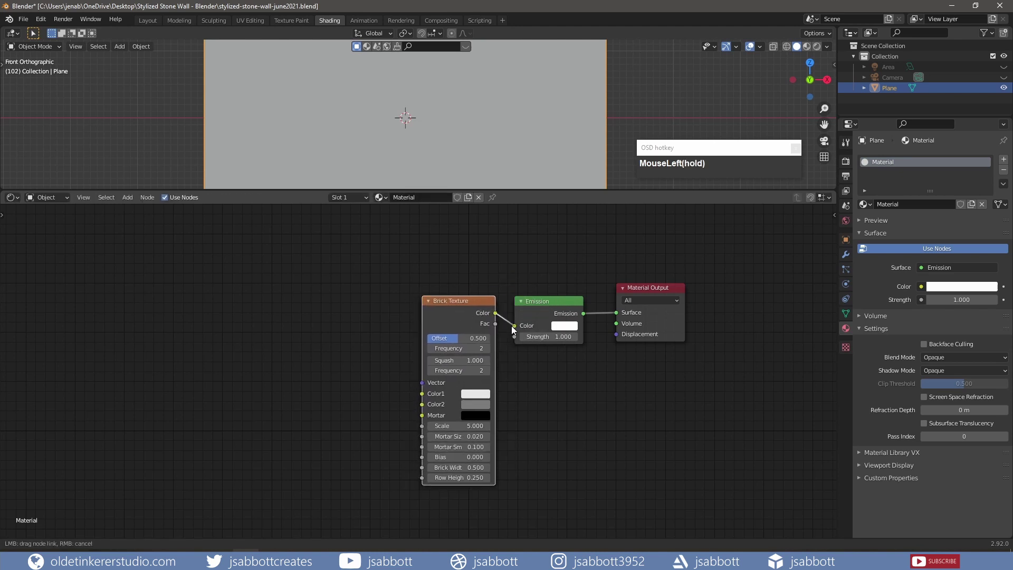
- Set the brick width to 1.000 and the row height to 0.350
click(449, 467)
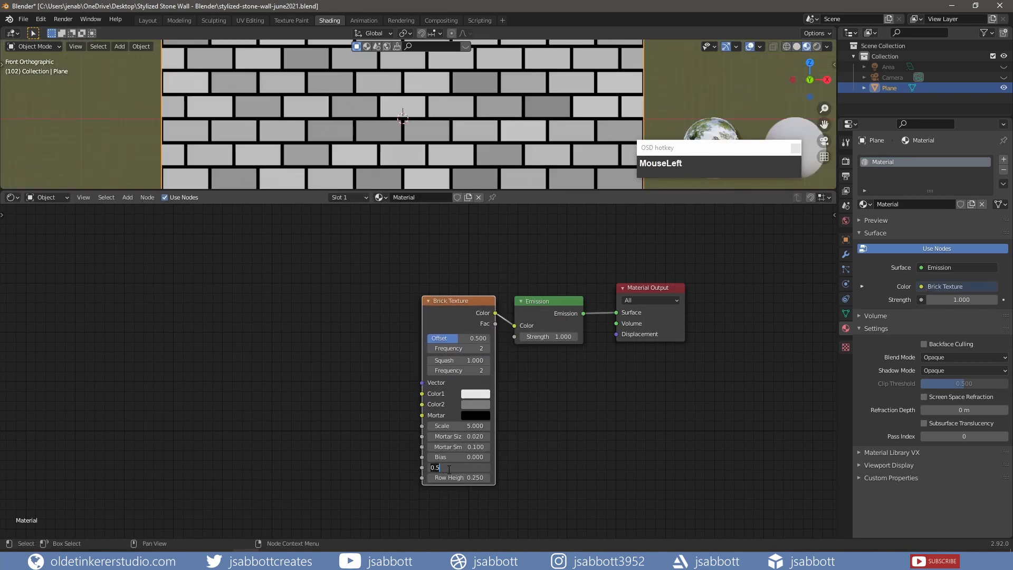
text(1)
key(Tab)
text(.35)
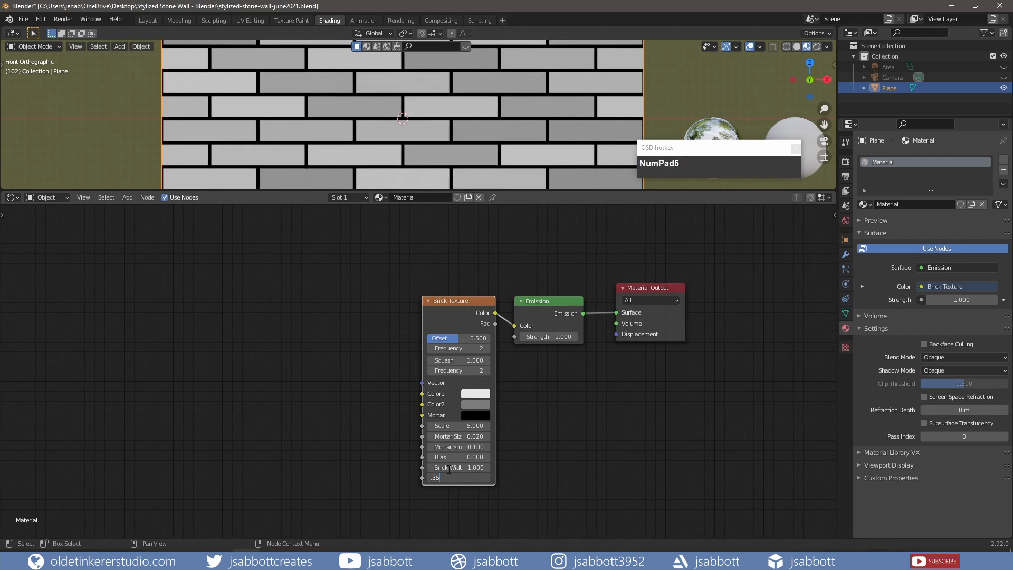
key(Return)
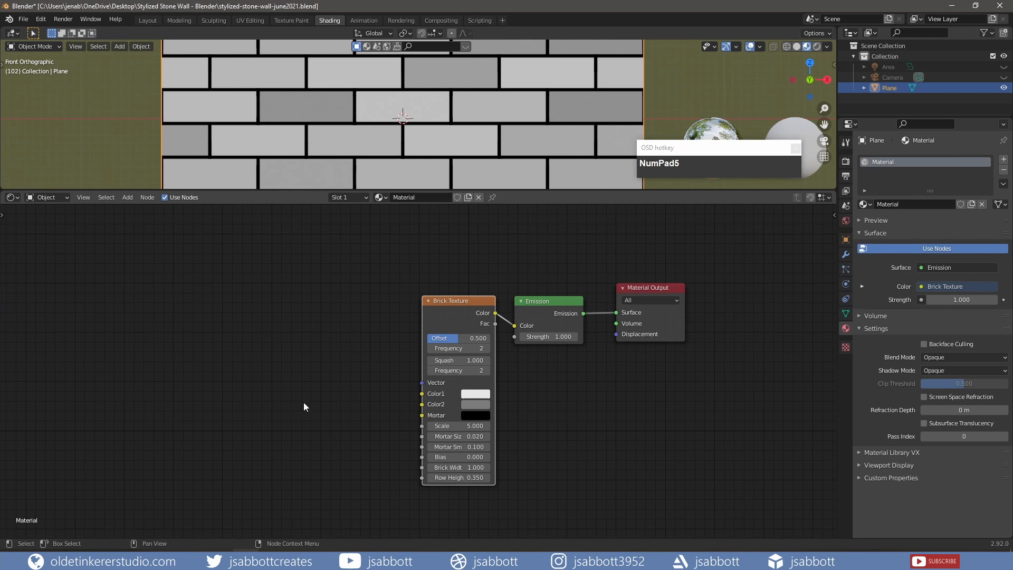
- Add a Noise Texture and a Mix node left of the bricks, with the noise Fac feeding Mix Color1
key(shift+a)
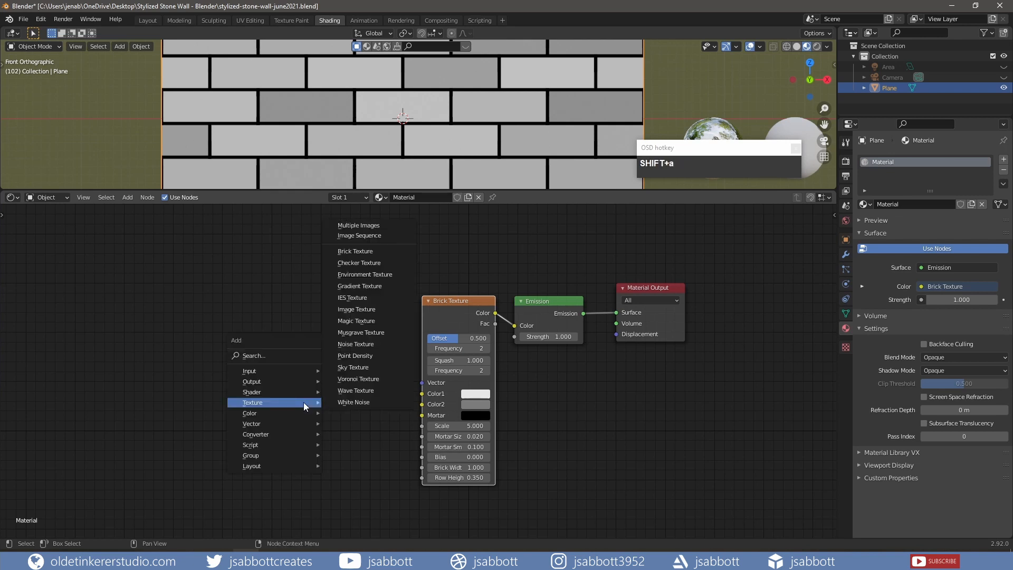
click(353, 344)
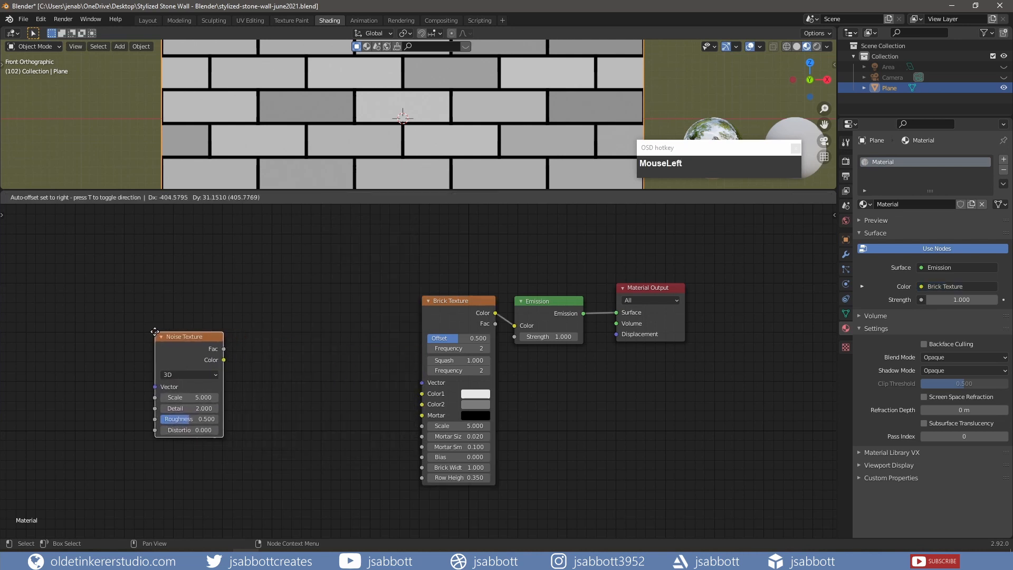
click(154, 332)
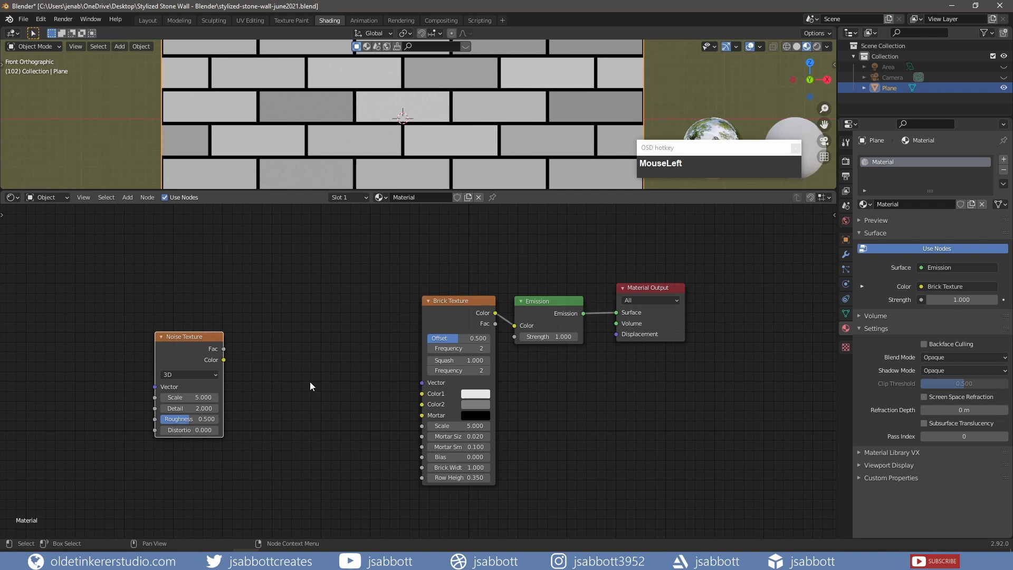
key(shift+a)
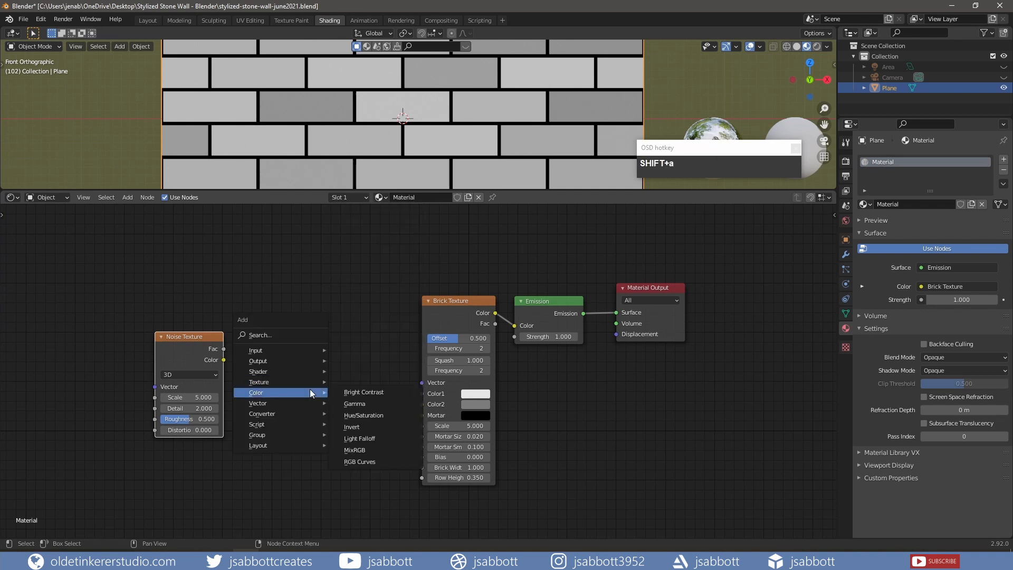
click(373, 448)
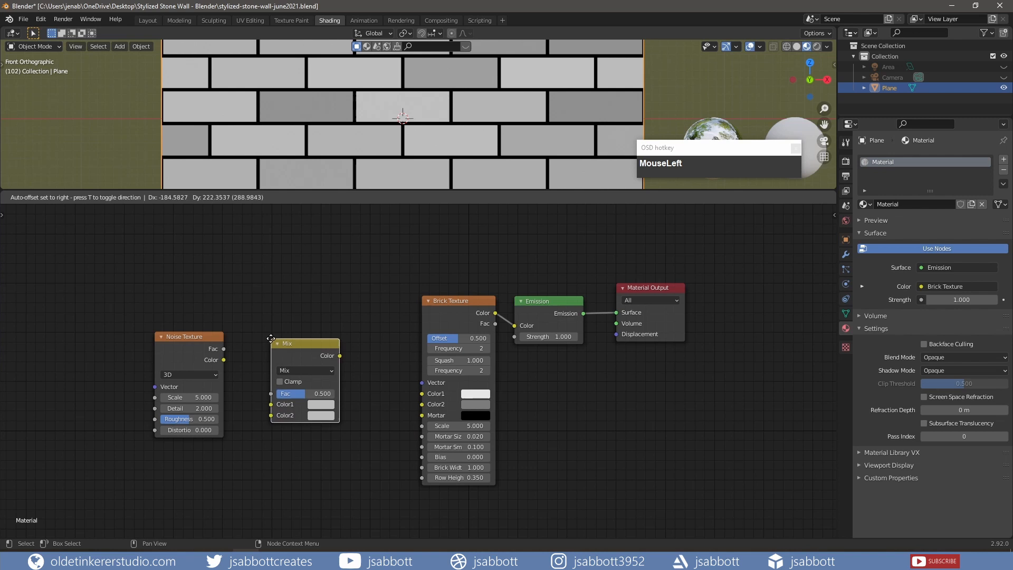
click(271, 342)
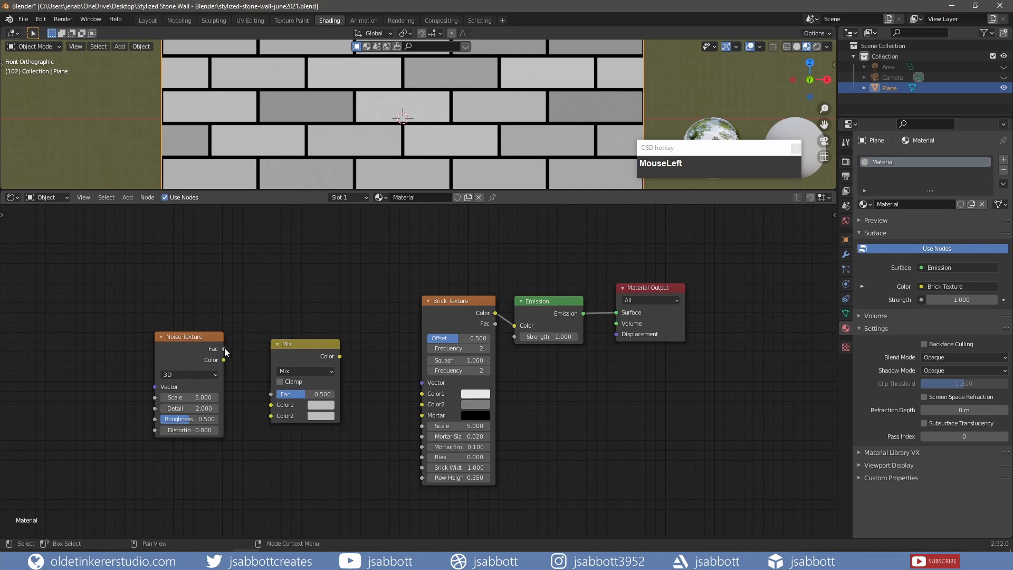
drag(224, 349, 267, 409)
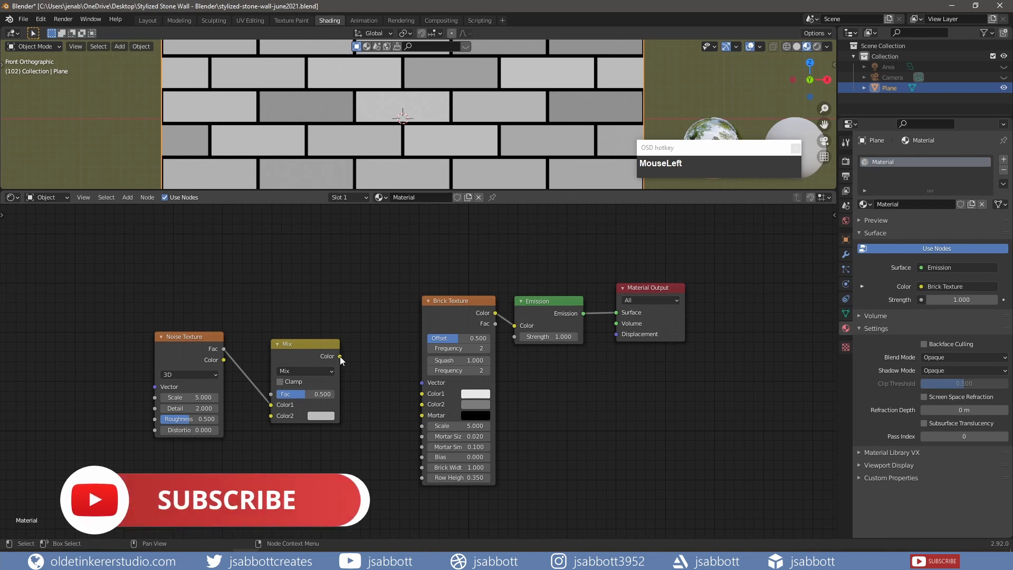
- Drive the brick Mortar Size with the Mix node set to Multiply by black at factor 0.950
drag(340, 356, 420, 436)
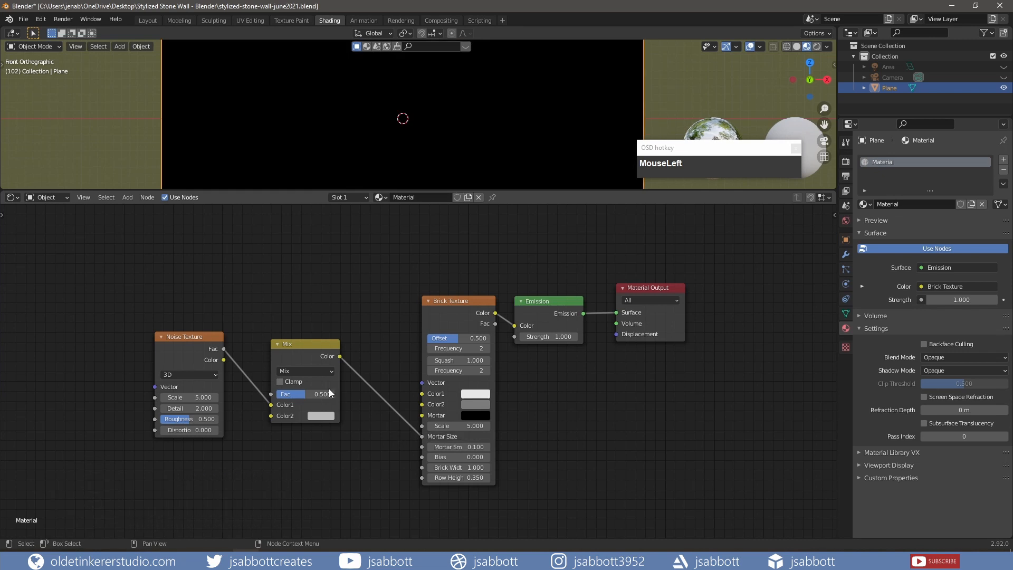
drag(303, 395, 372, 395)
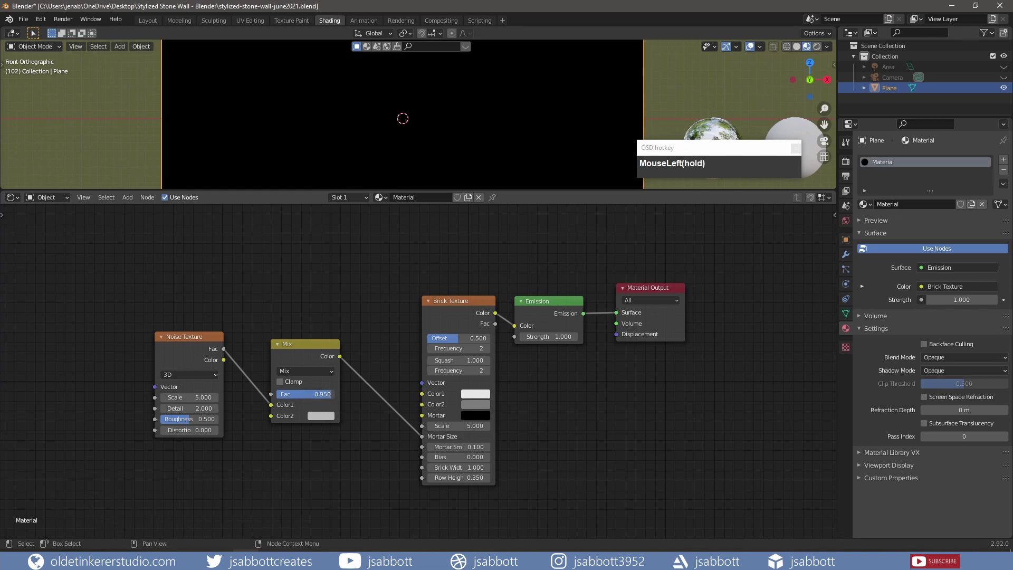
click(328, 372)
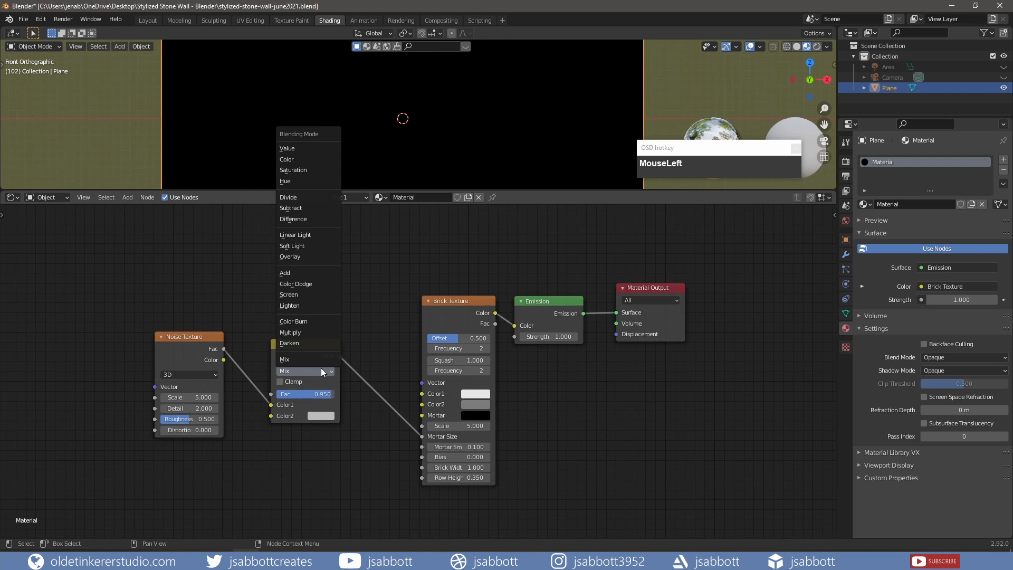
click(296, 331)
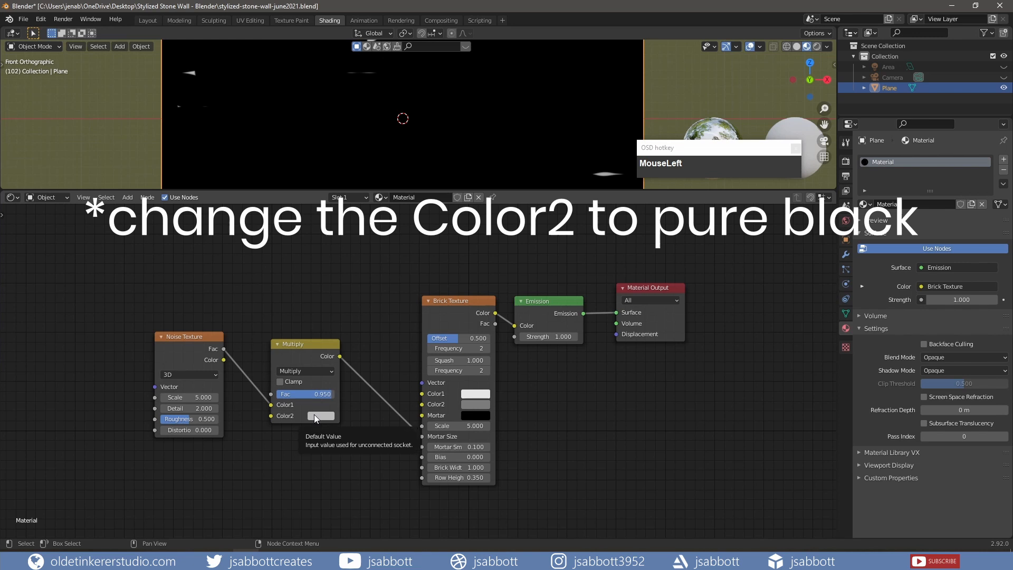
click(315, 413)
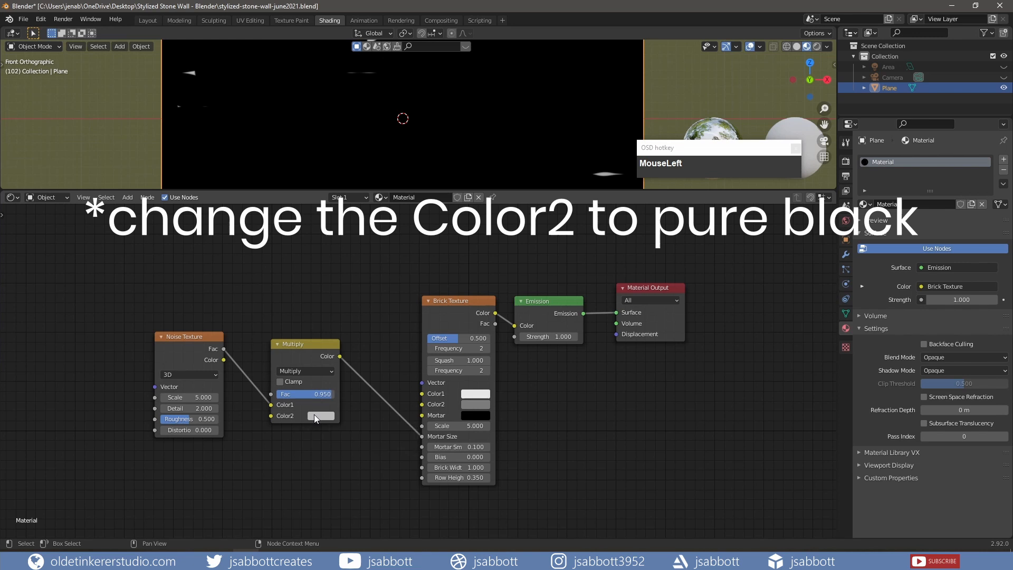
drag(390, 297, 393, 346)
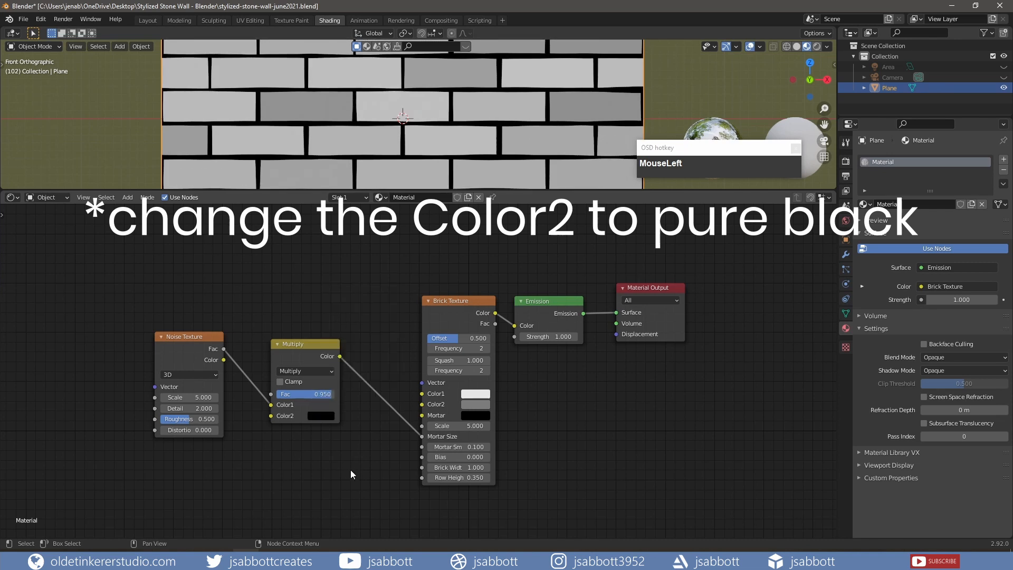
- Set the mortar noise Scale to 90 and move the noise and multiply nodes further left
click(177, 398)
text(9)
key(BackSpace)
key(BackSpace)
text(9)
text(0)
key(Return)
drag(186, 336, 89, 382)
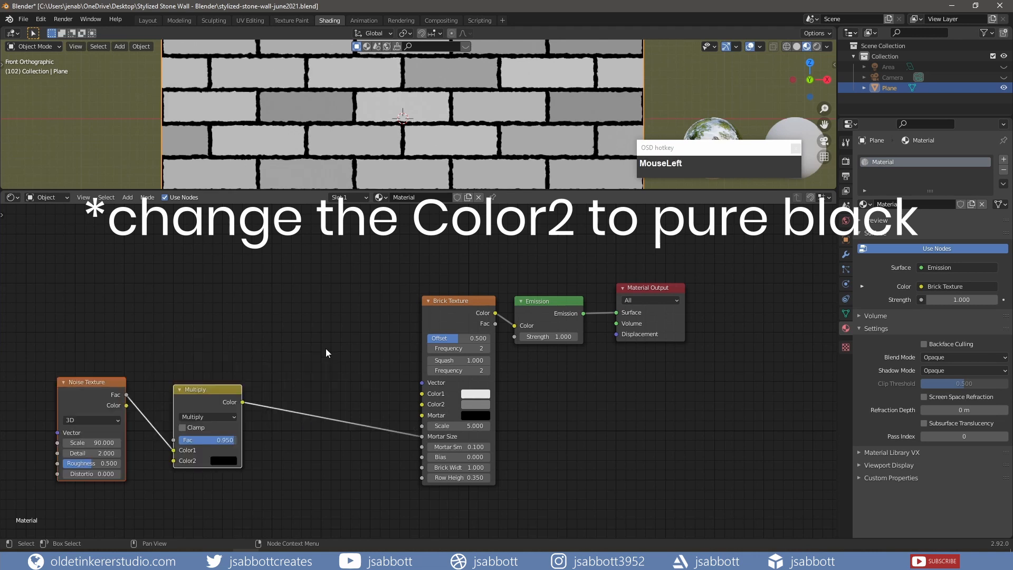
- Insert a ColorRamp between the Multiply node and the brick Mortar Size
key(shift+a)
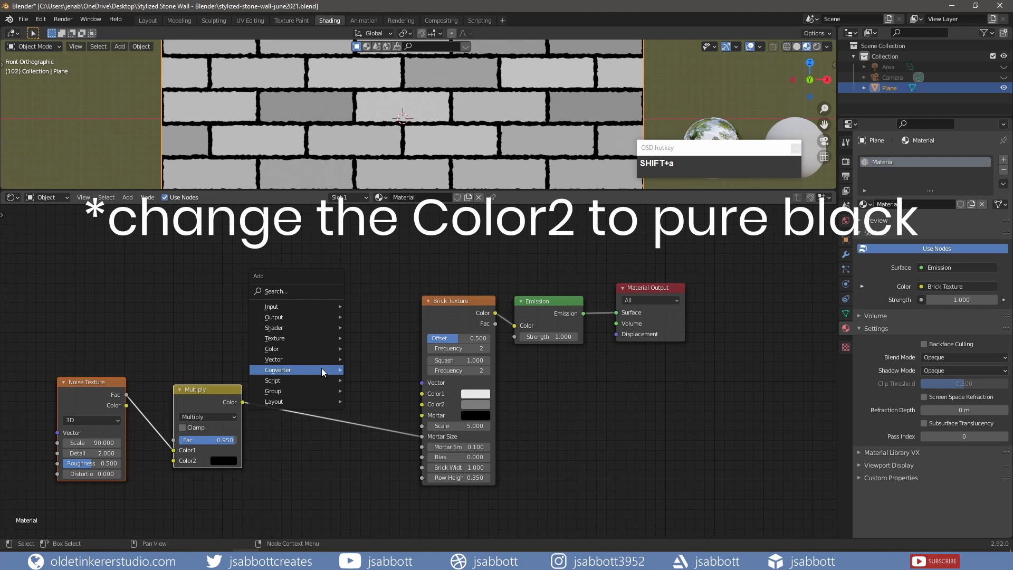
mouse_move(295, 370)
click(388, 230)
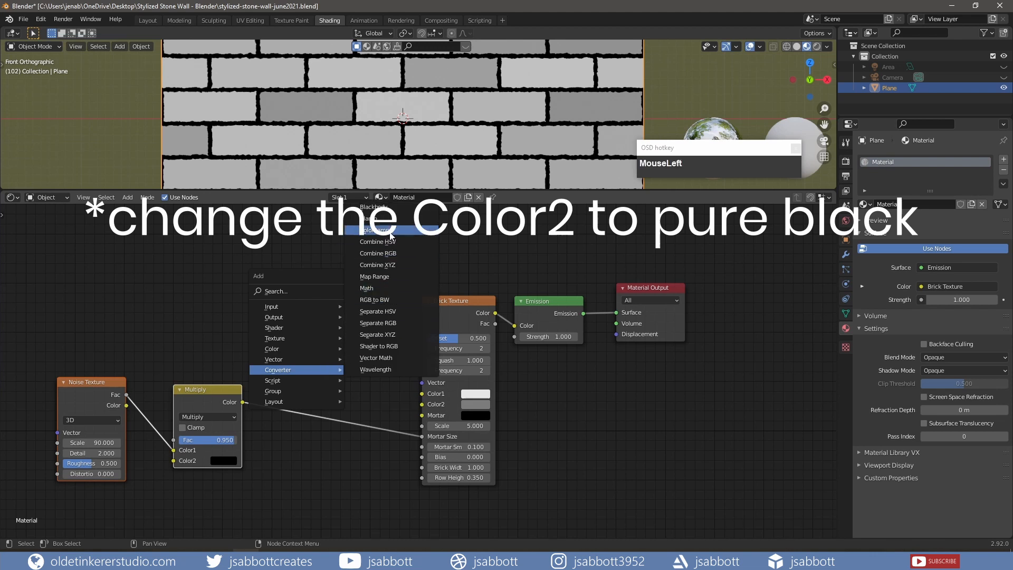
click(309, 376)
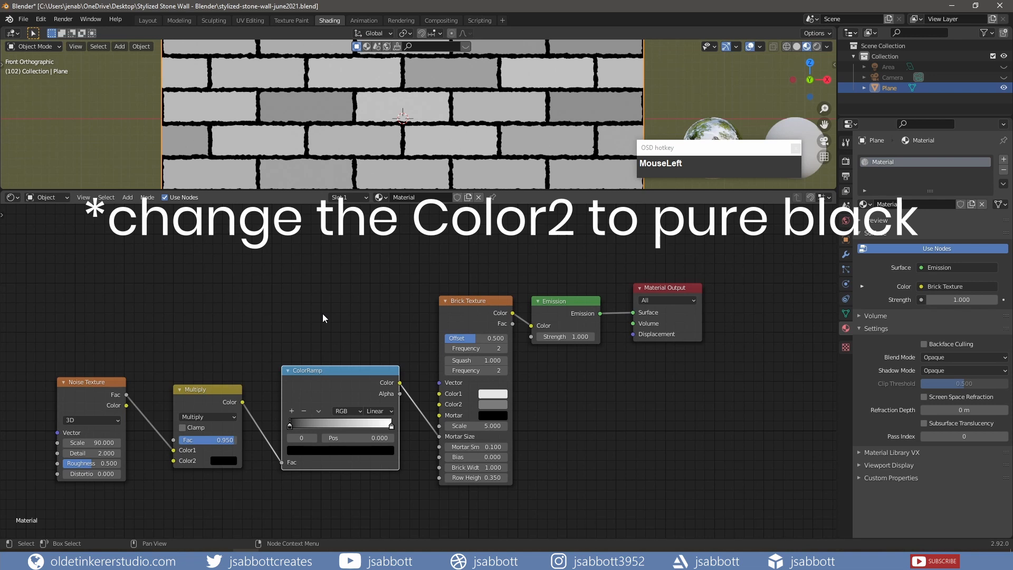
click(391, 427)
click(368, 452)
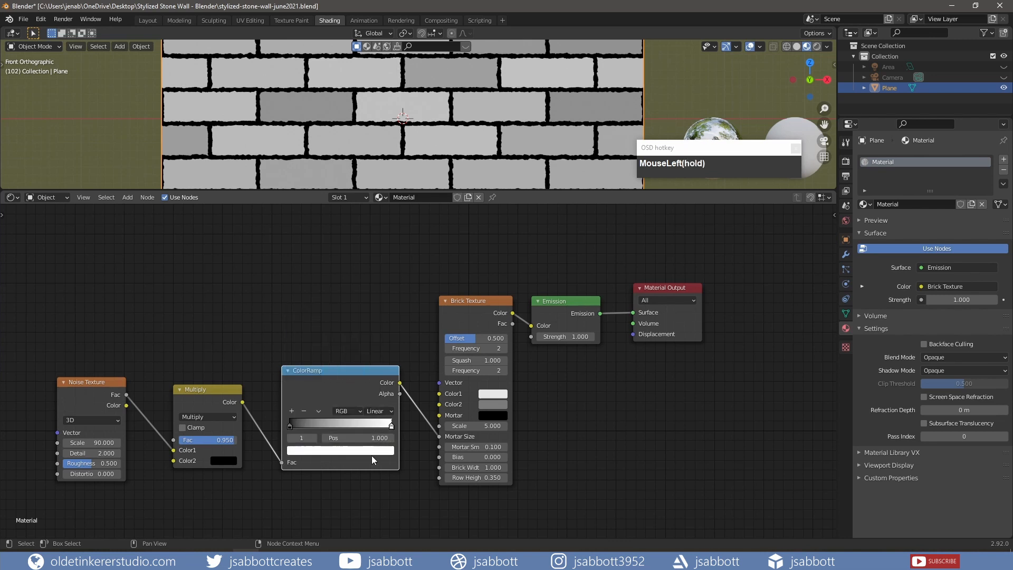
- Make the ramp's right stop grey B7B7B7 at position 0.705, then select the noise chain
click(370, 451)
click(358, 393)
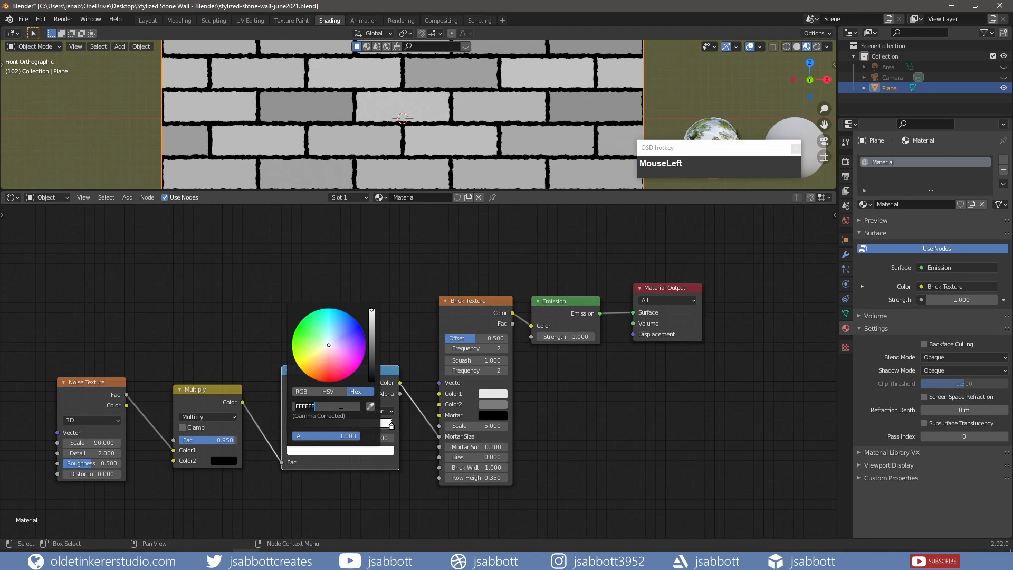
text(Hex: B7B7B7)
key(Return)
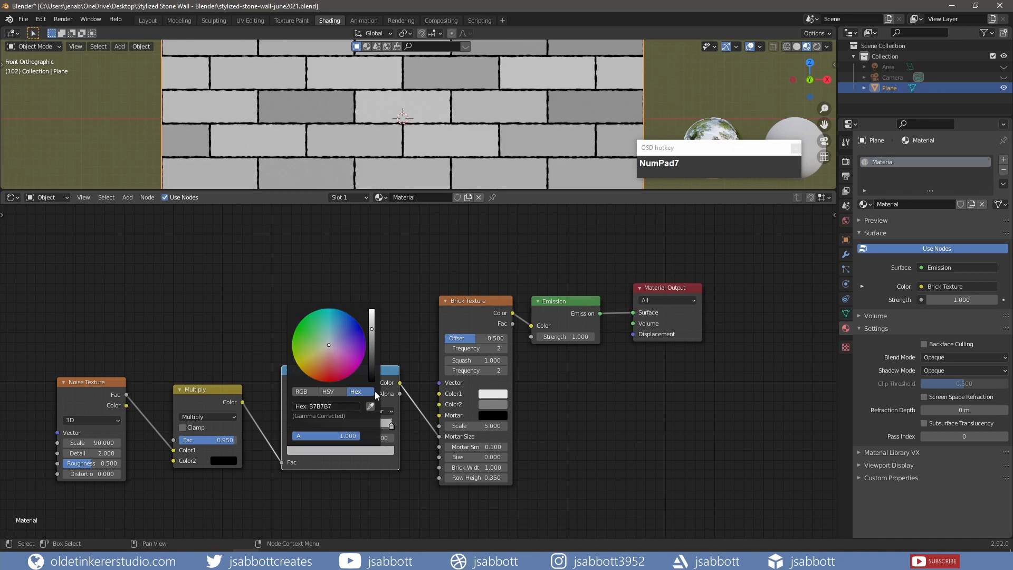
click(391, 426)
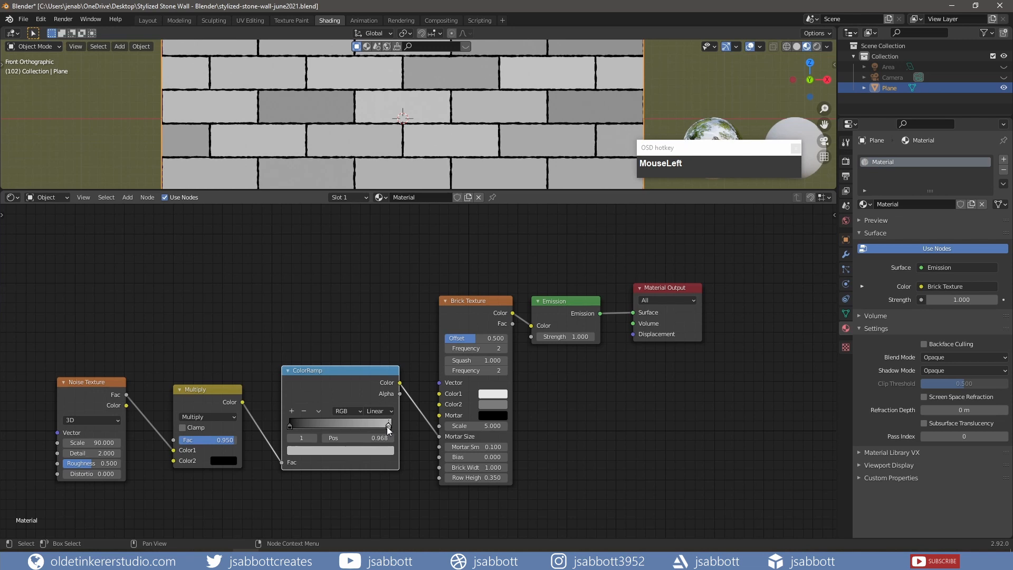
drag(387, 427, 360, 426)
middle_drag(361, 425, 415, 330)
drag(99, 252, 444, 397)
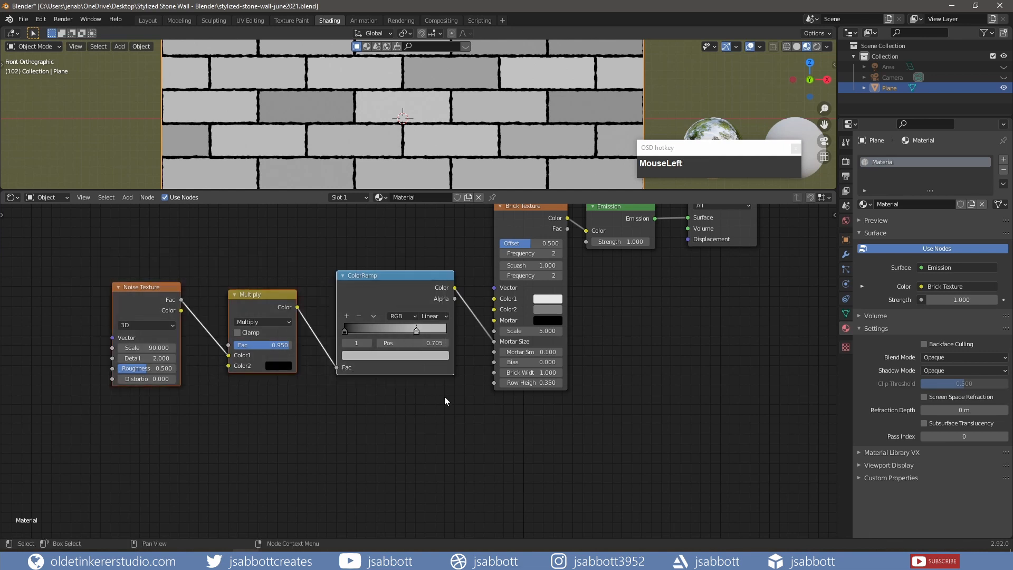
- Duplicate the noise chain below the original and wire its ramp into brick Color1
key(shift+d)
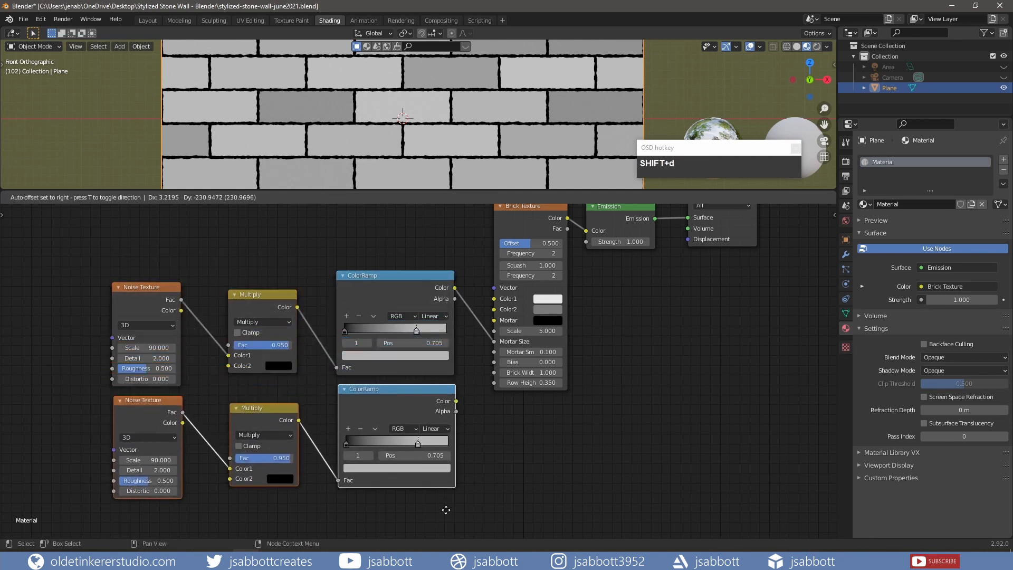
click(446, 509)
click(479, 428)
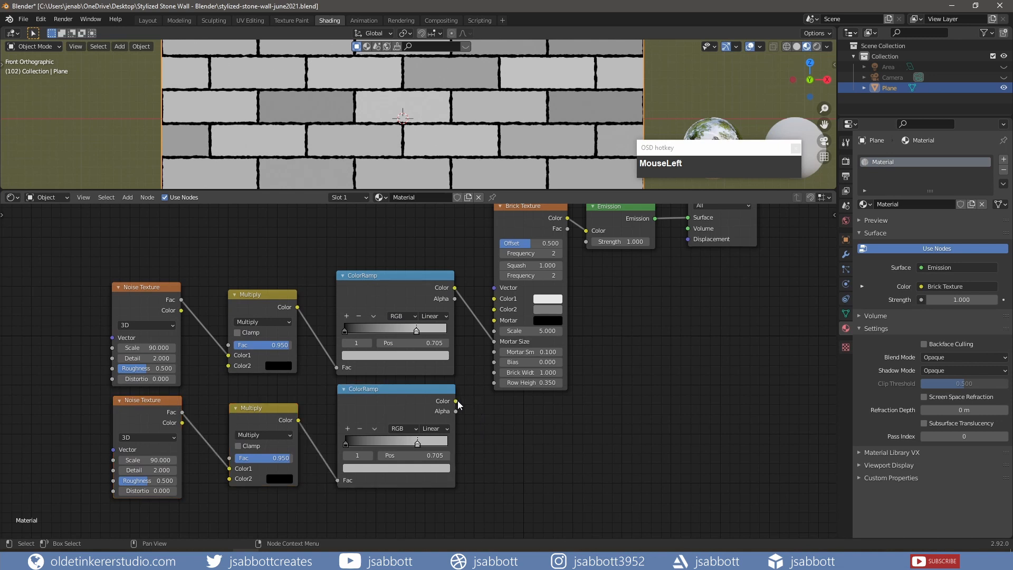
drag(456, 402, 494, 299)
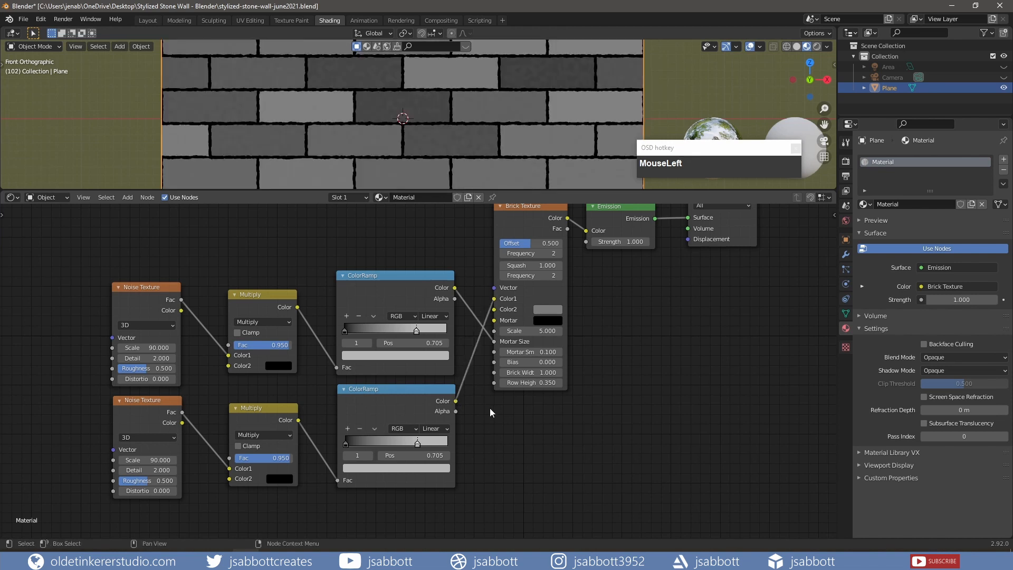
- Give the copied chain noise Scale 2, Detail 3 and blend mode Mix, then select it
click(147, 460)
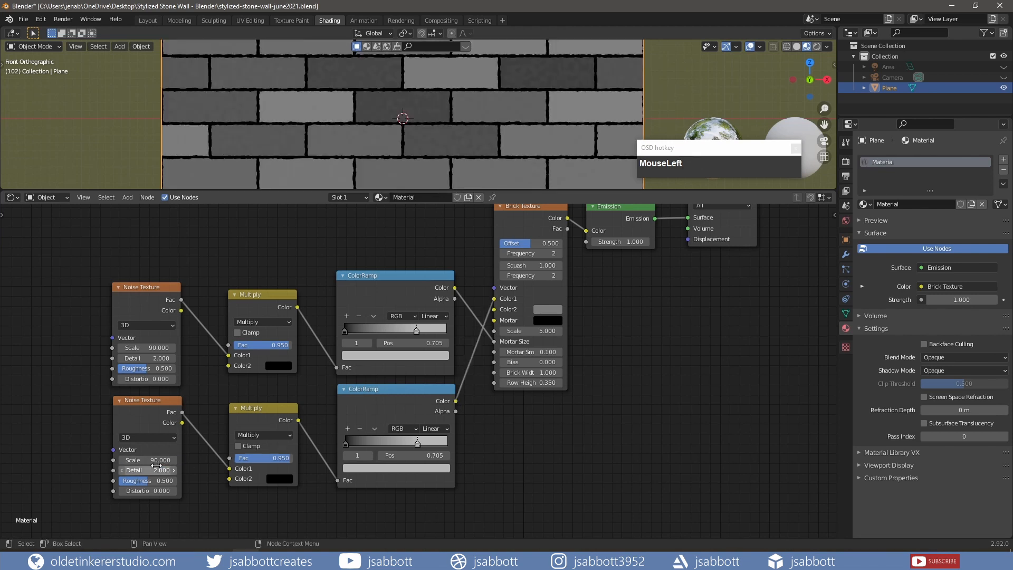
key(BackSpace)
key(BackSpace)
key(BackSpace)
key(BackSpace)
key(BackSpace)
text(2)
key(Tab)
text(3)
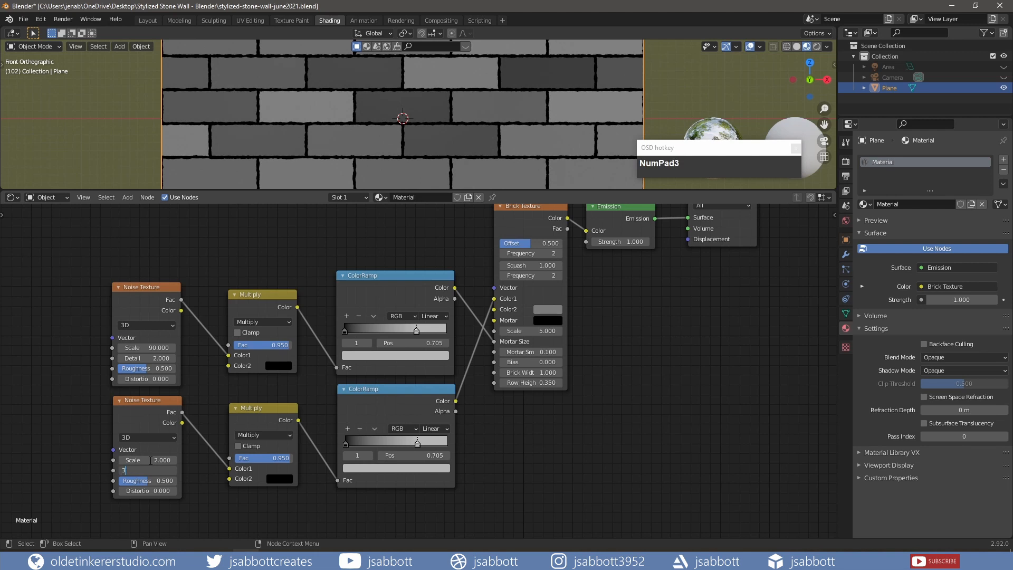
key(Tab)
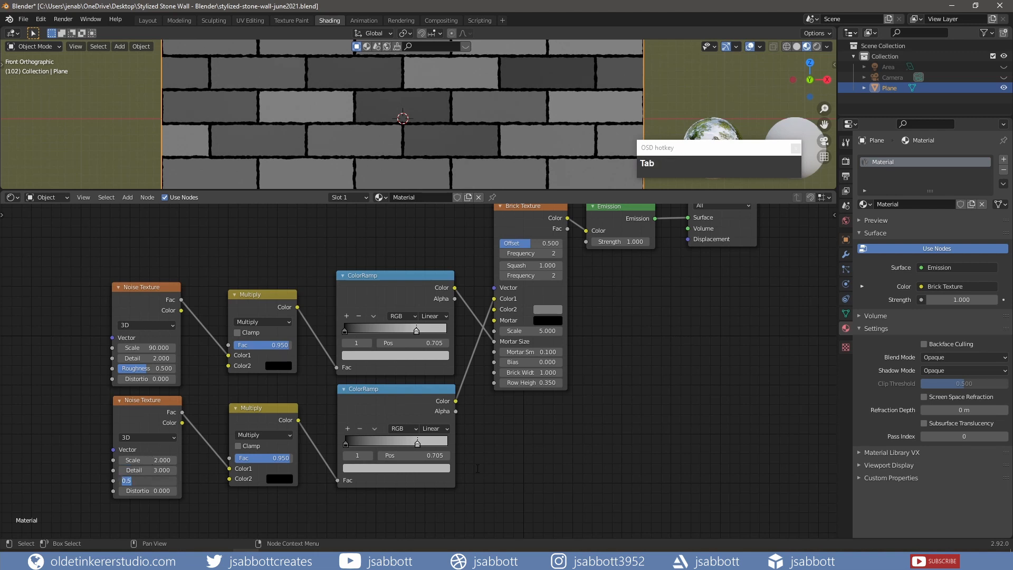
click(503, 470)
click(290, 434)
click(262, 423)
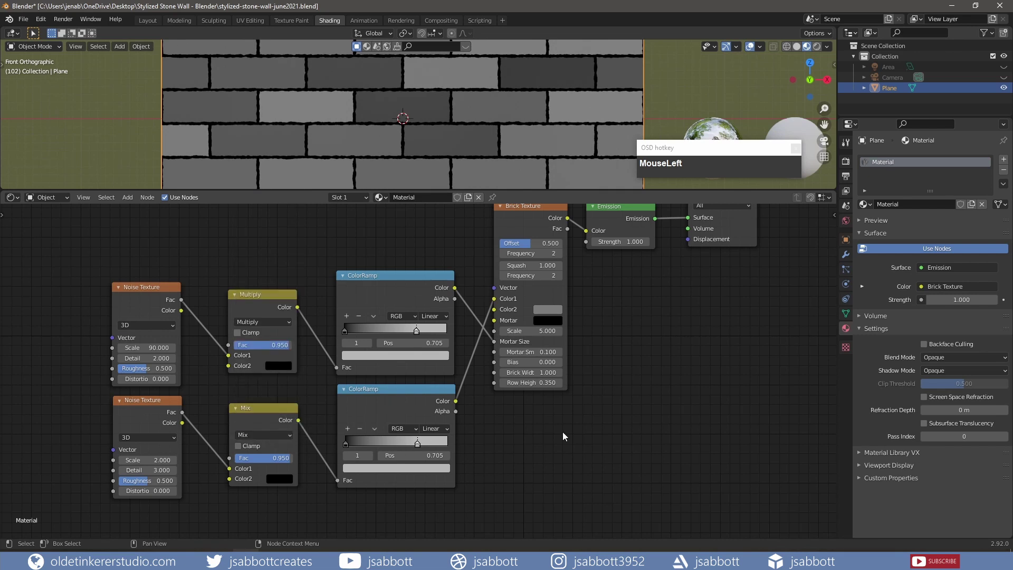
shift+middle_drag(519, 486, 522, 415)
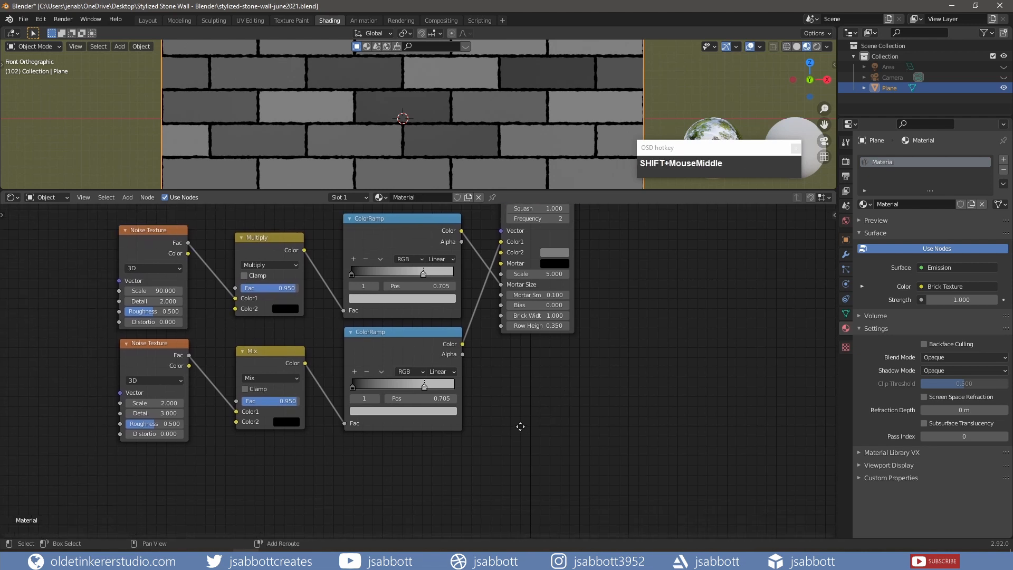
drag(445, 452, 127, 347)
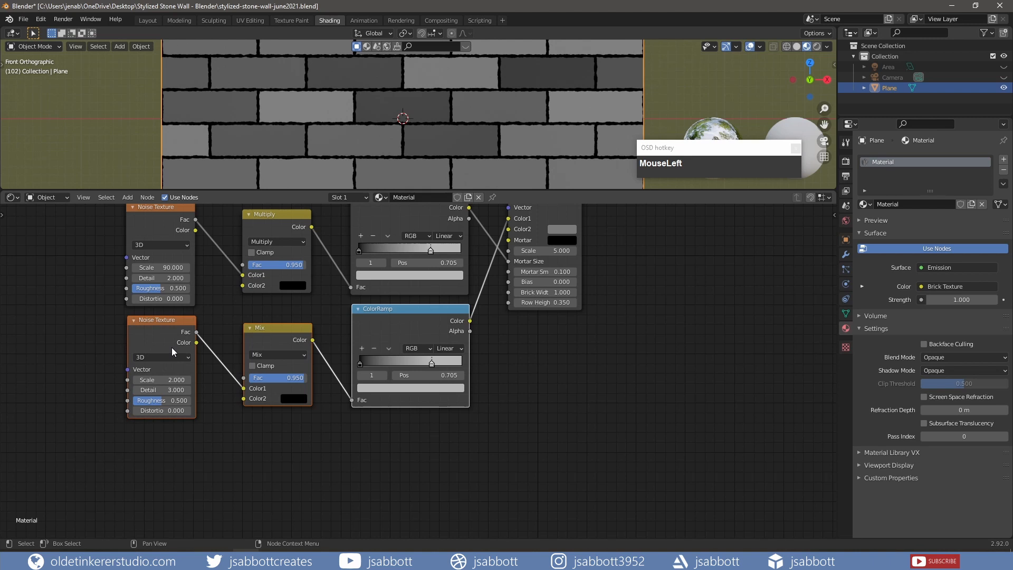
- Duplicate the lower Noise, Mix and ColorRamp chain as a third copy below it
key(shift+d)
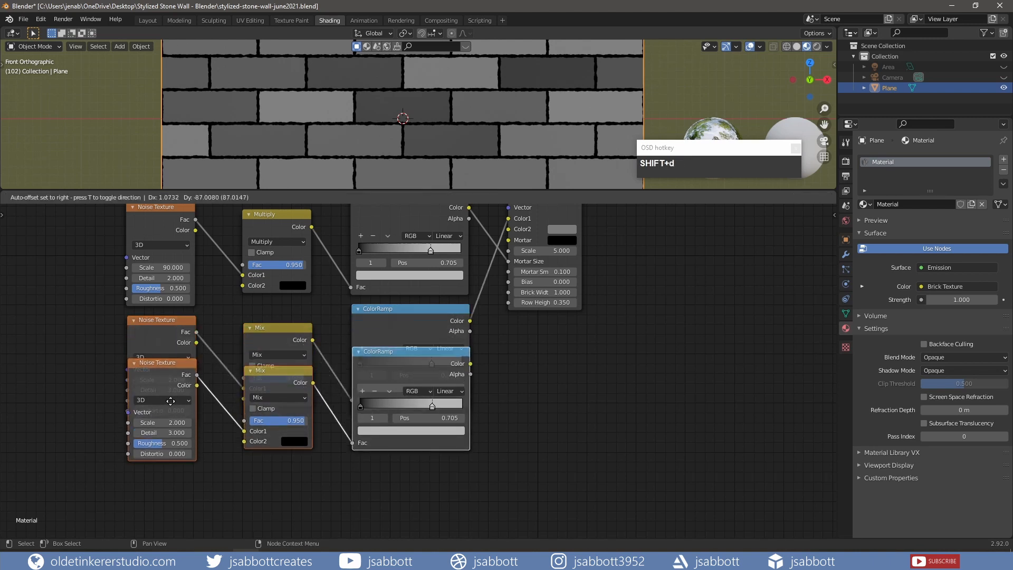
click(169, 461)
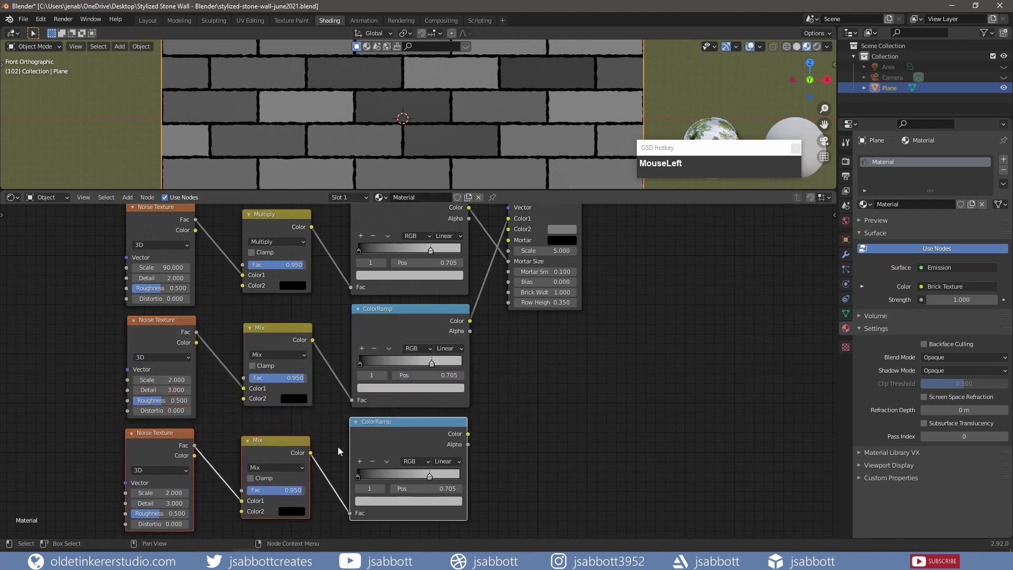
click(521, 430)
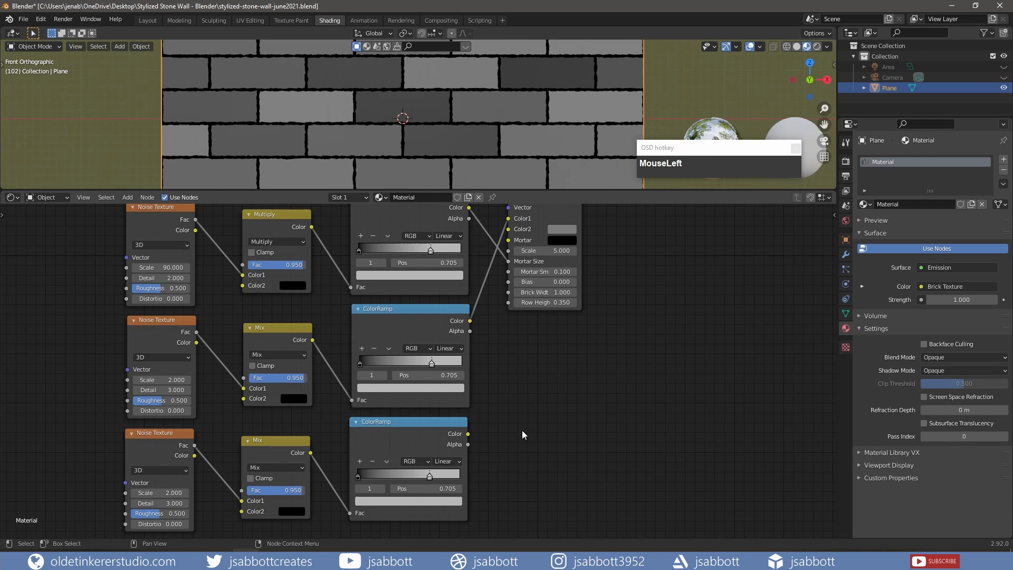